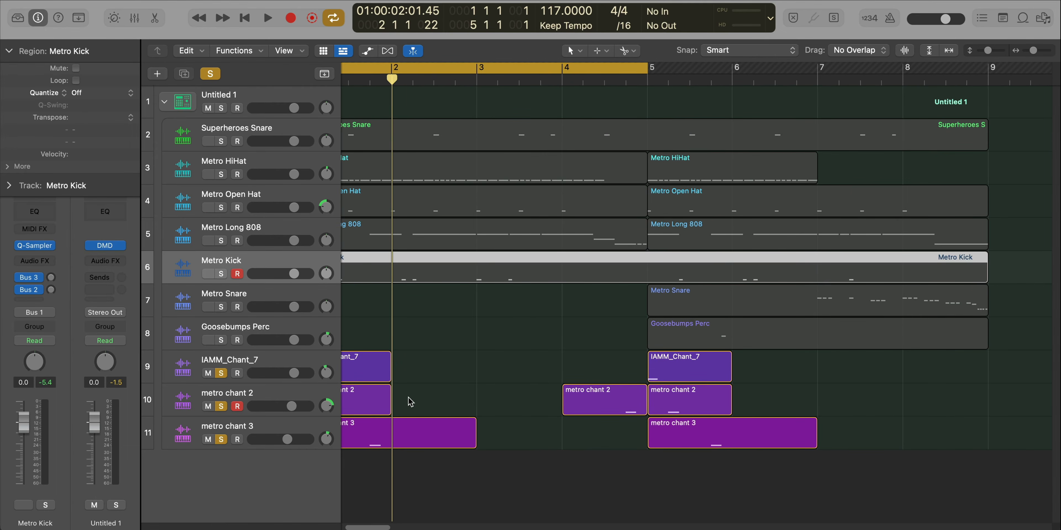
# - Play back the three soloed chant tracks together to hear how they layer
pyautogui.hscroll(-2, 414, 390)
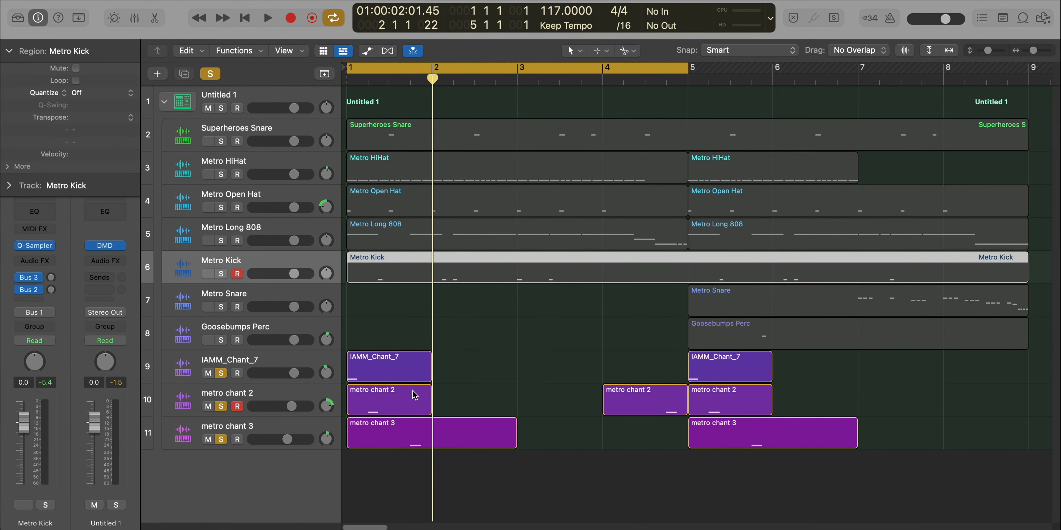
pyautogui.press('space')
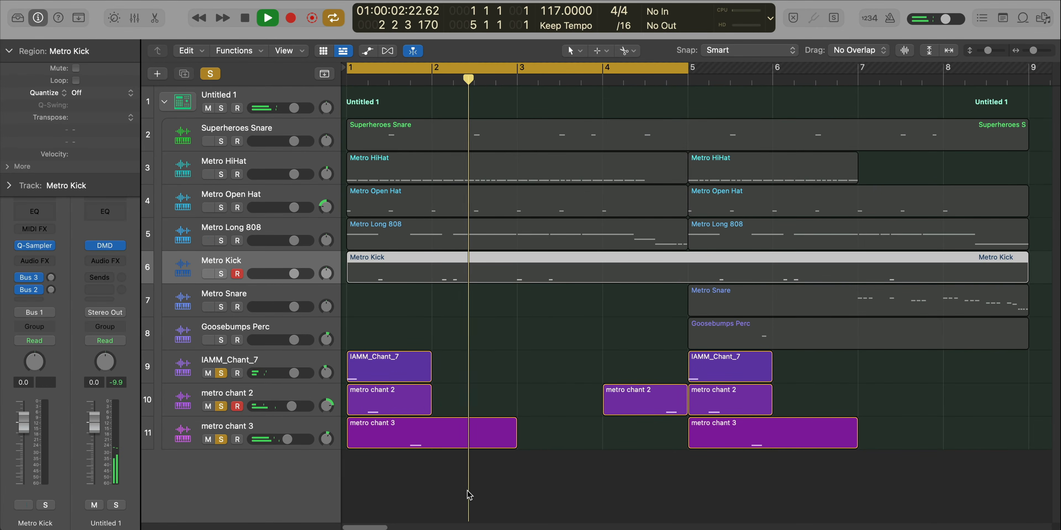
pyautogui.press('space')
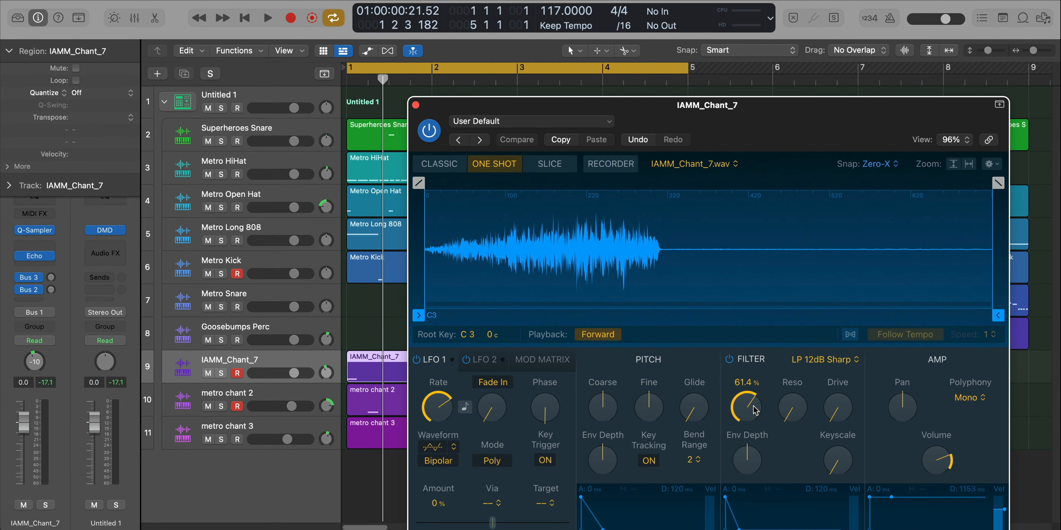
# - Close the IAMM_Chant_7 sampler, solo that track and play it alone
pyautogui.click(415, 105)
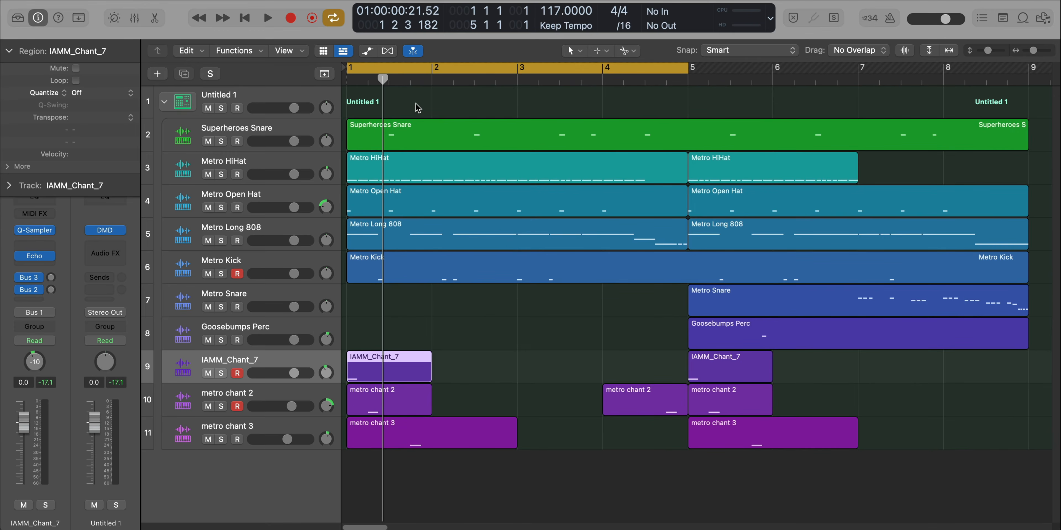
pyautogui.click(222, 373)
pyautogui.press('space')
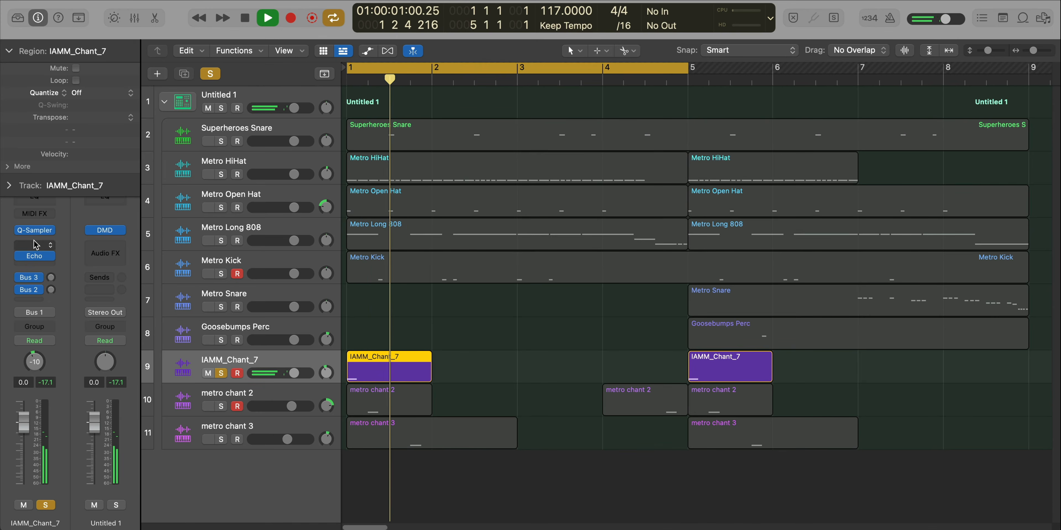
# - Open the sampler of IAMM_Chant_7, set its filter cutoff to 100% and play the soloed chant
pyautogui.click(35, 232)
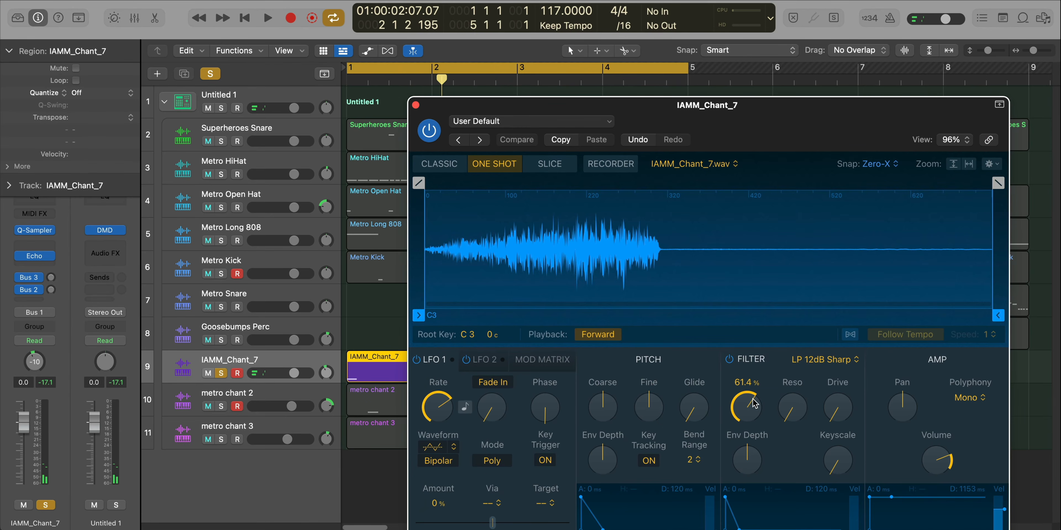
pyautogui.press('space')
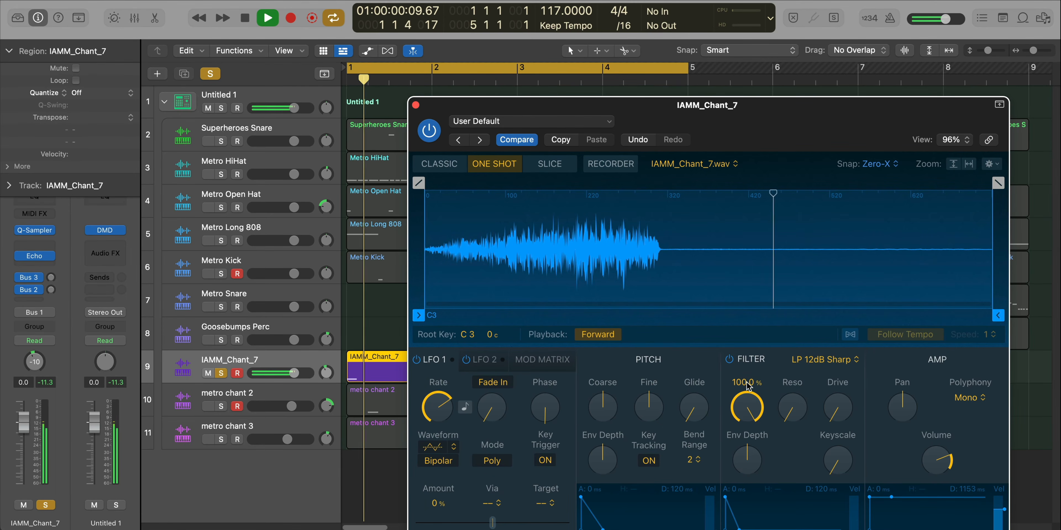
pyautogui.press('space')
# - Unsolo IAMM_Chant_7 and play the chant within the full beat
pyautogui.click(222, 373)
pyautogui.press('space')
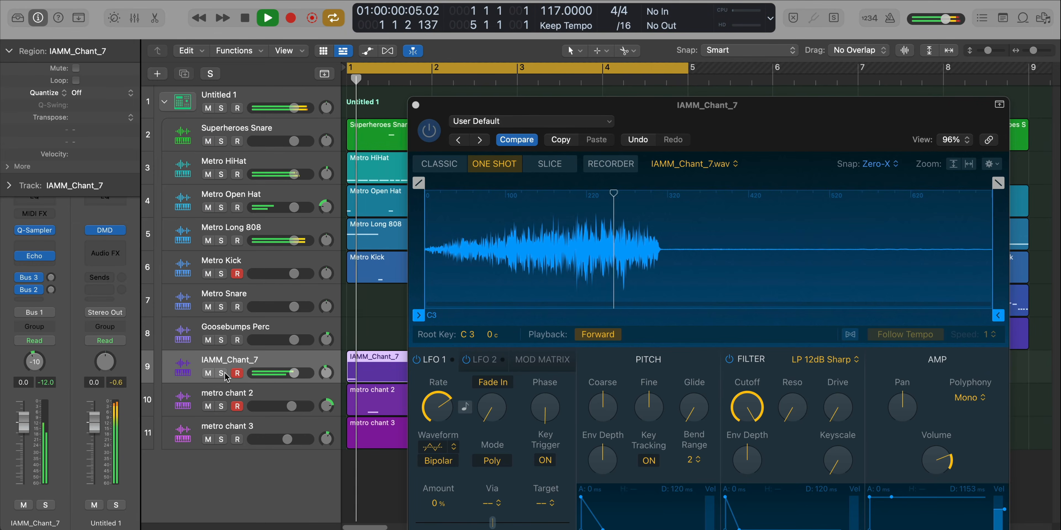
pyautogui.press('space')
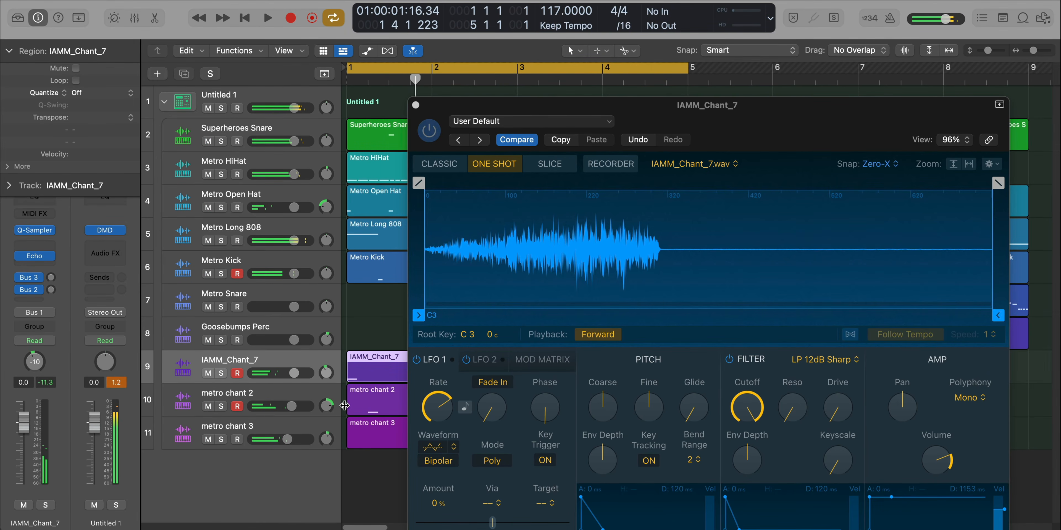
# - Lower the filter cutoff of IAMM_Chant_7 and close its sampler
pyautogui.moveTo(754, 412); pyautogui.dragTo(757, 432)
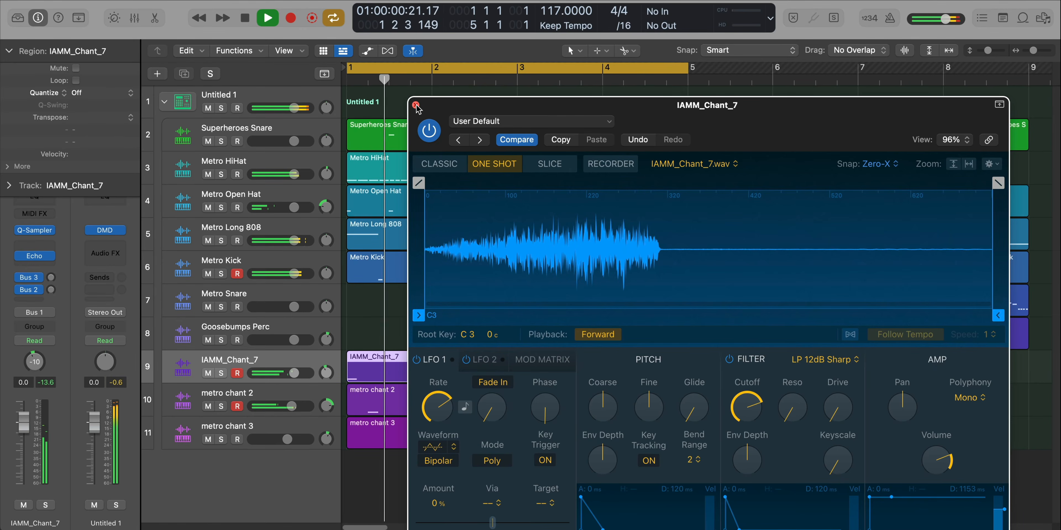
pyautogui.click(415, 105)
# - Select the metro chant 2 track, solo it and play it alone
pyautogui.click(229, 400)
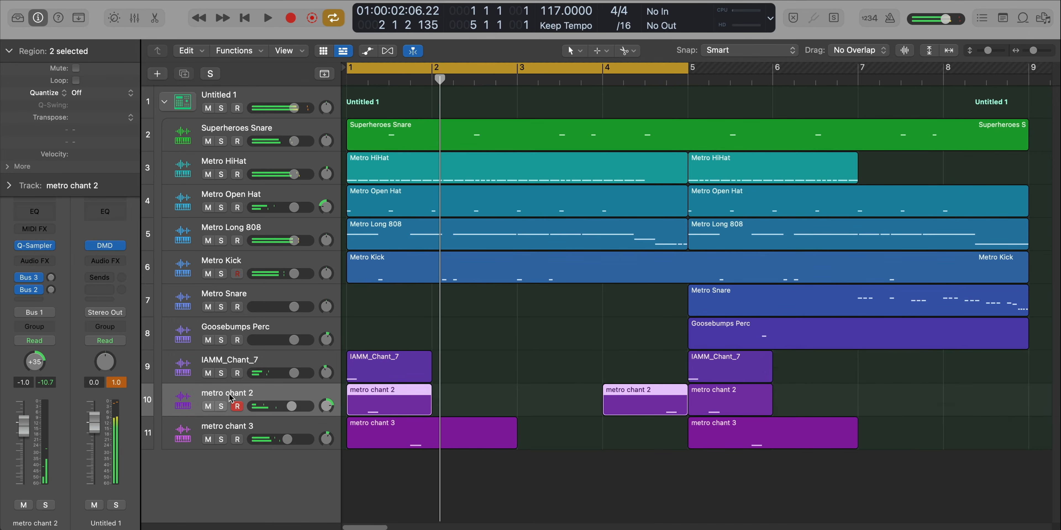
pyautogui.click(221, 407)
pyautogui.press('space')
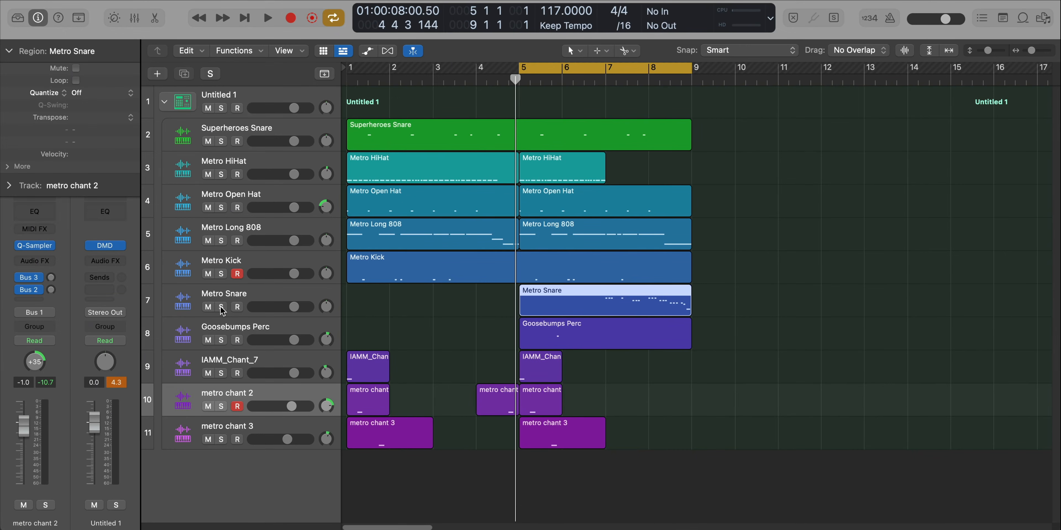
# - Play the full beat from bar 5 and select the IAMM_Chant_7 track
pyautogui.press('space')
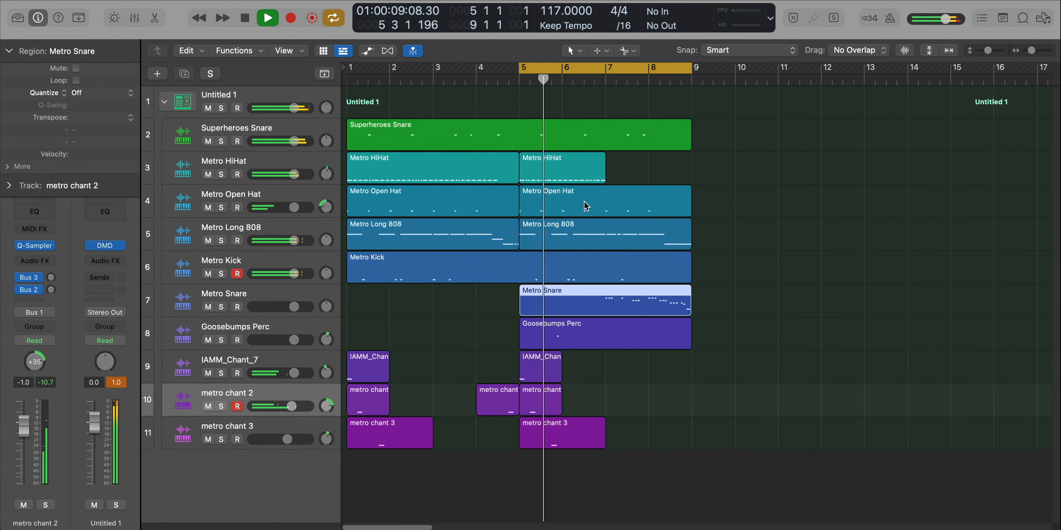
pyautogui.click(255, 360)
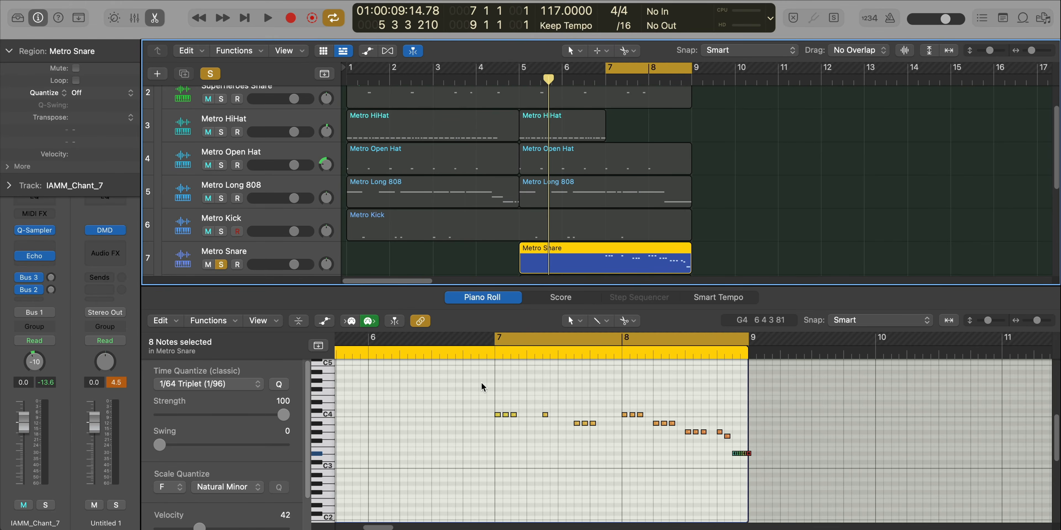
# - Select the first three C4 notes at bar 7 of the Metro Snare region
pyautogui.hscroll(2, 497, 406)
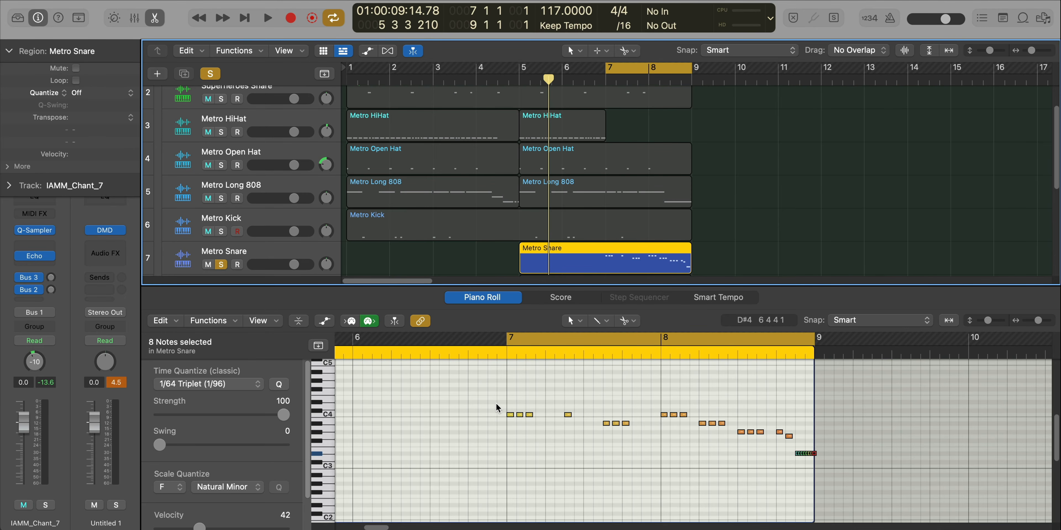
pyautogui.moveTo(496, 393); pyautogui.dragTo(540, 427)
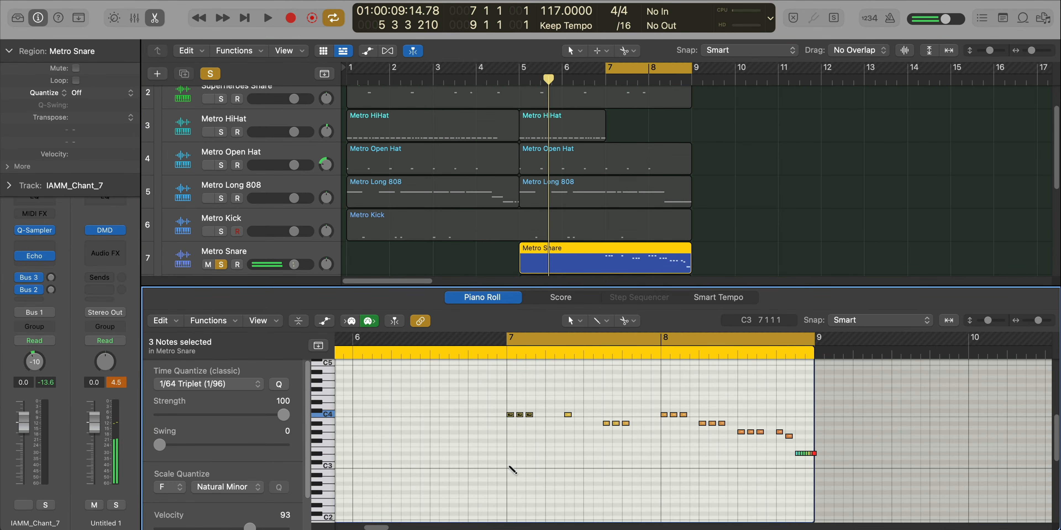
# - Try a C3 note at the start of bar 7 in the Metro Snare region and undo it
pyautogui.keyDown('super'); pyautogui.click(511, 465); pyautogui.keyUp('super')
pyautogui.press('super+z')
pyautogui.keyDown('super'); pyautogui.click(510, 466); pyautogui.keyUp('super')
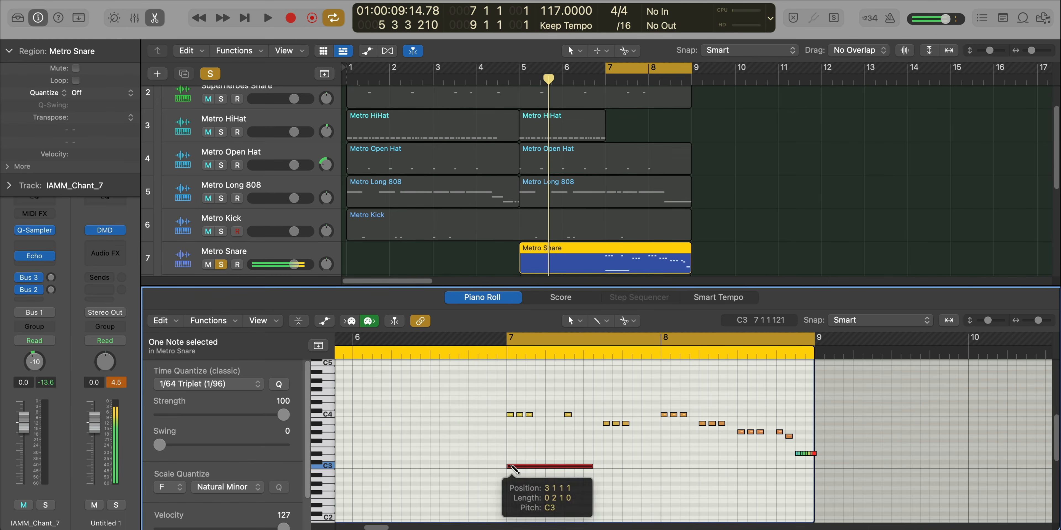
pyautogui.press('super+z')
# - Reselect the three C4 notes at bar 7 and play the soloed Metro Snare roll over bars 7 and 8
pyautogui.moveTo(486, 404); pyautogui.dragTo(544, 424)
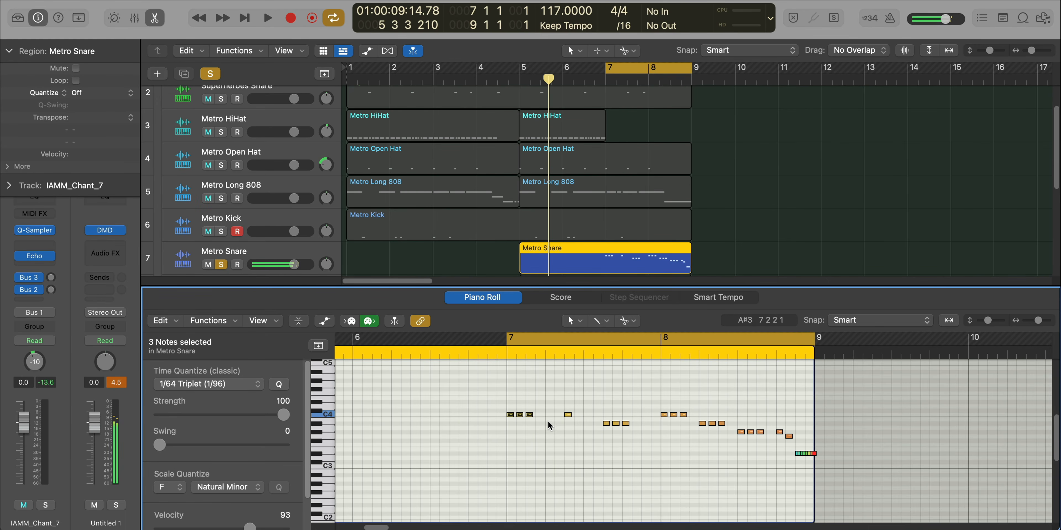
pyautogui.press('space')
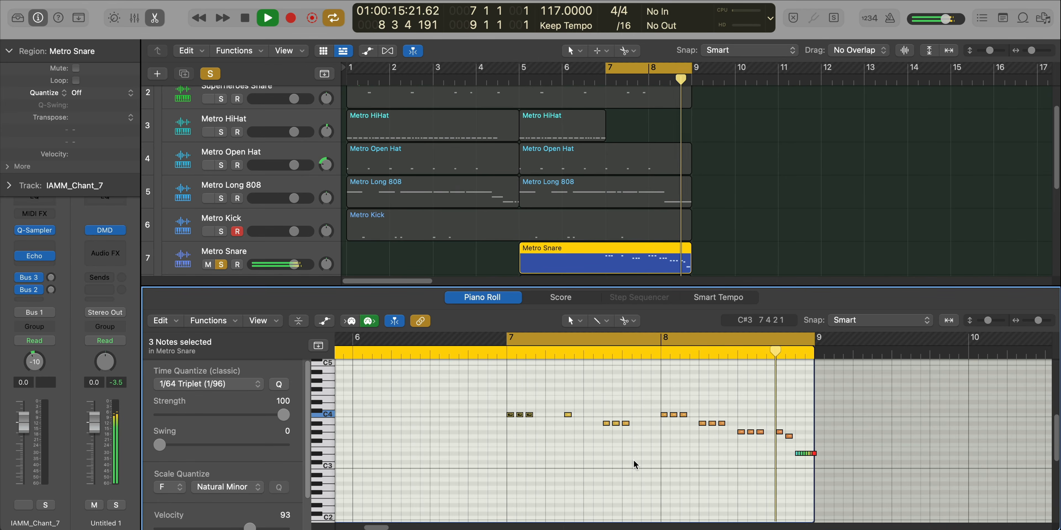
pyautogui.press('space')
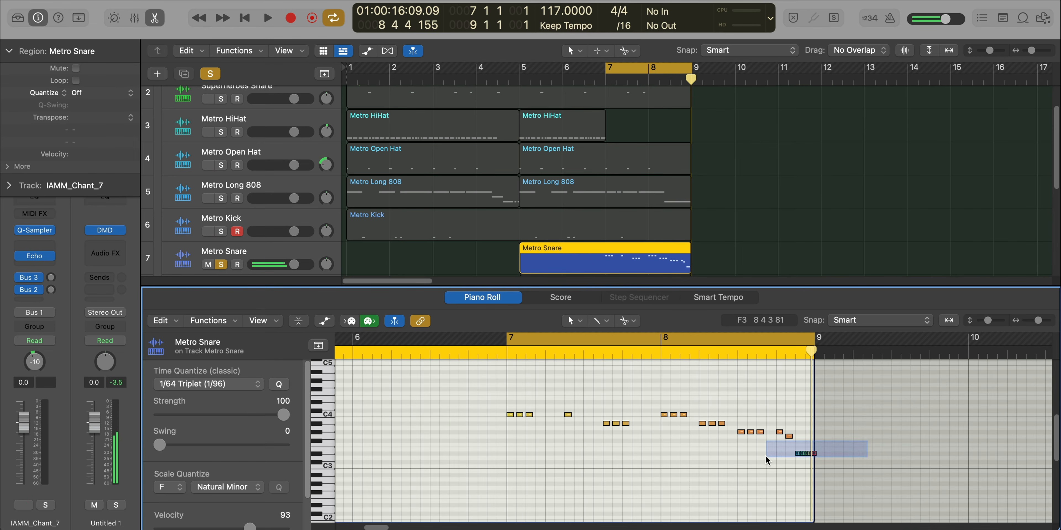
# - Select the eight closely spaced notes ending the Metro Snare region and play that fast roll to examine it
pyautogui.moveTo(765, 457); pyautogui.dragTo(767, 458)
pyautogui.press('space')
pyautogui.scroll(5, 769, 359)
pyautogui.hscroll(3, 767, 385)
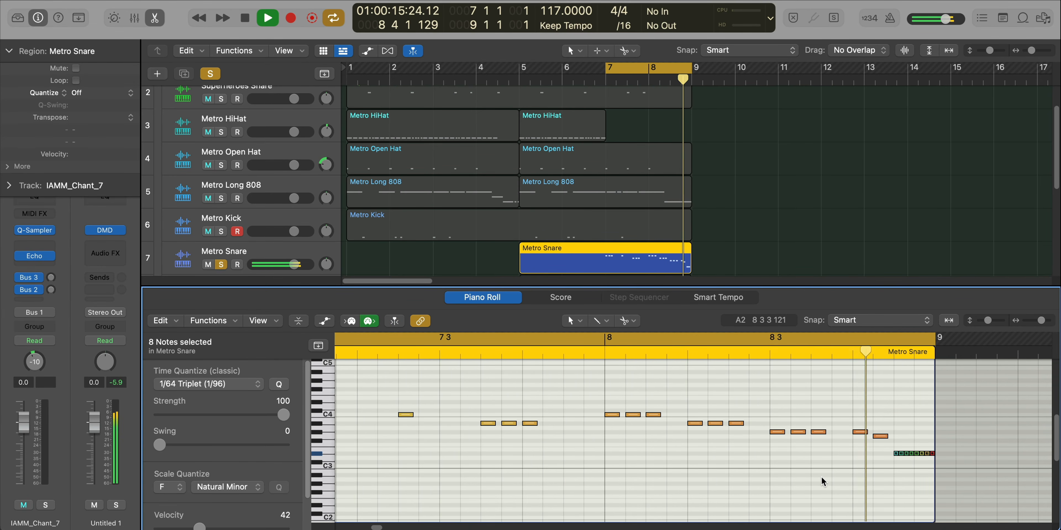
pyautogui.press('x')
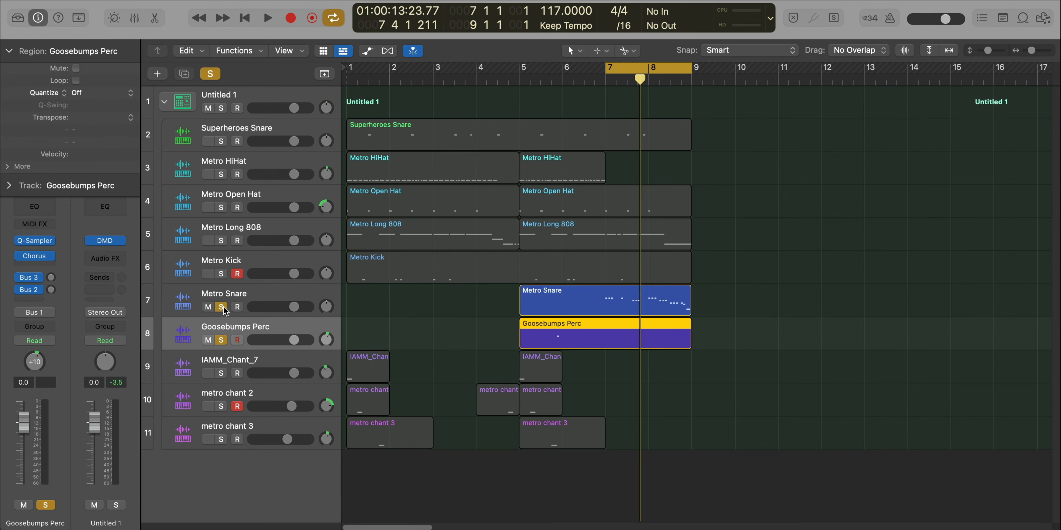
# - Unsolo Metro Snare, play the soloed Goosebumps Perc from bar 5 and inspect its region
pyautogui.click(223, 307)
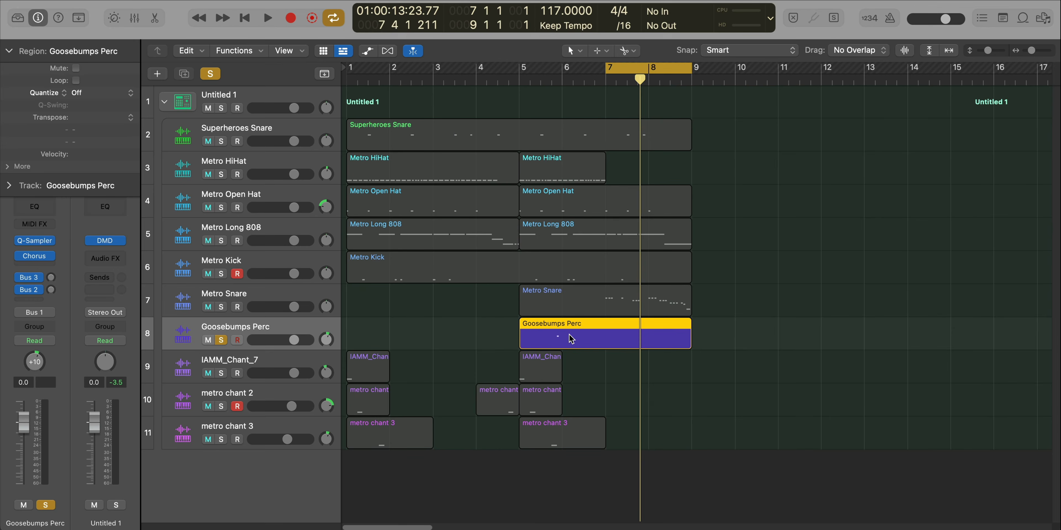
pyautogui.press('space')
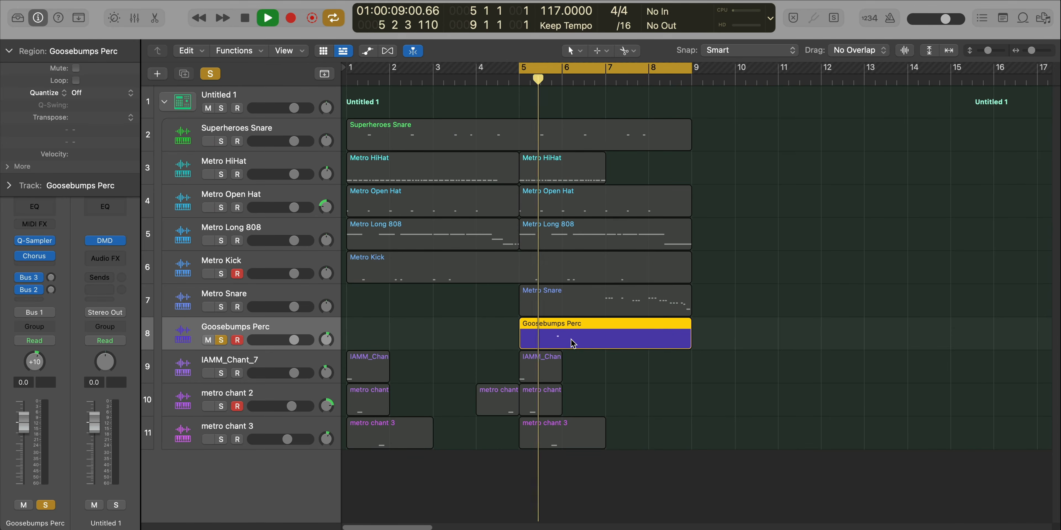
pyautogui.doubleClick(570, 338)
pyautogui.press('e')
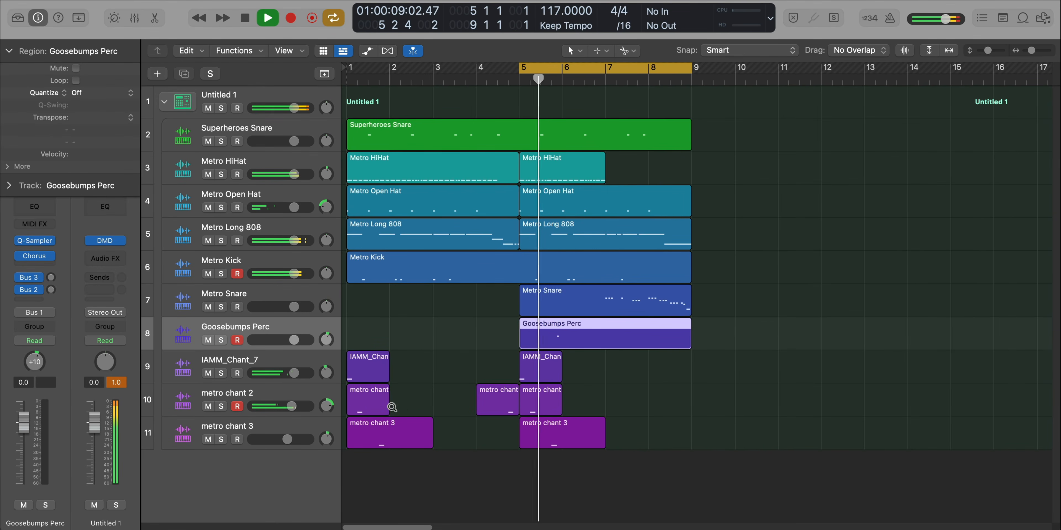
# - Mute the Goosebumps Perc track and play the beat without it
pyautogui.scroll(3, 392, 408)
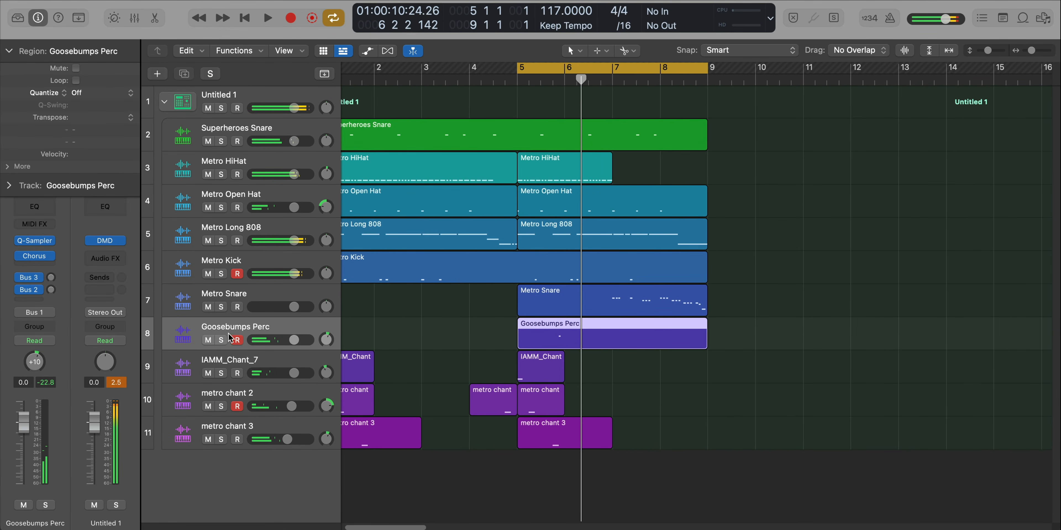
pyautogui.click(208, 339)
pyautogui.press('space')
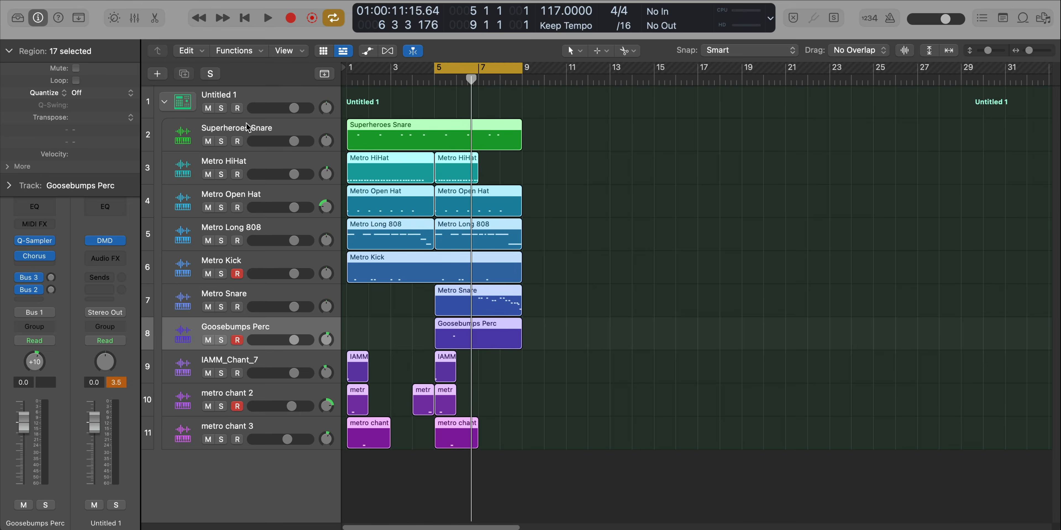
# - Solo the Superheroes Snare, Metro HiHat, Metro Long 808 and Metro Kick tracks
pyautogui.click(246, 123)
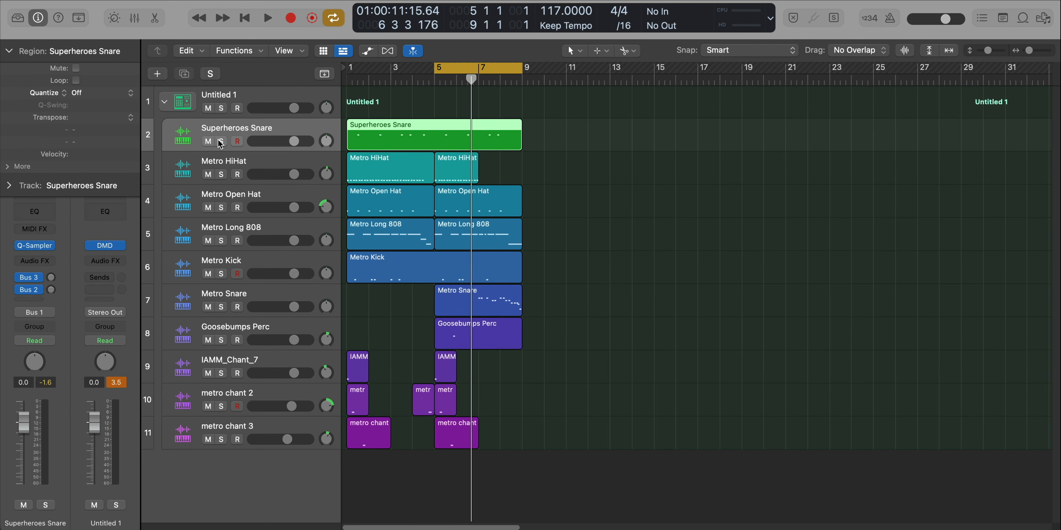
pyautogui.click(220, 142)
pyautogui.click(220, 174)
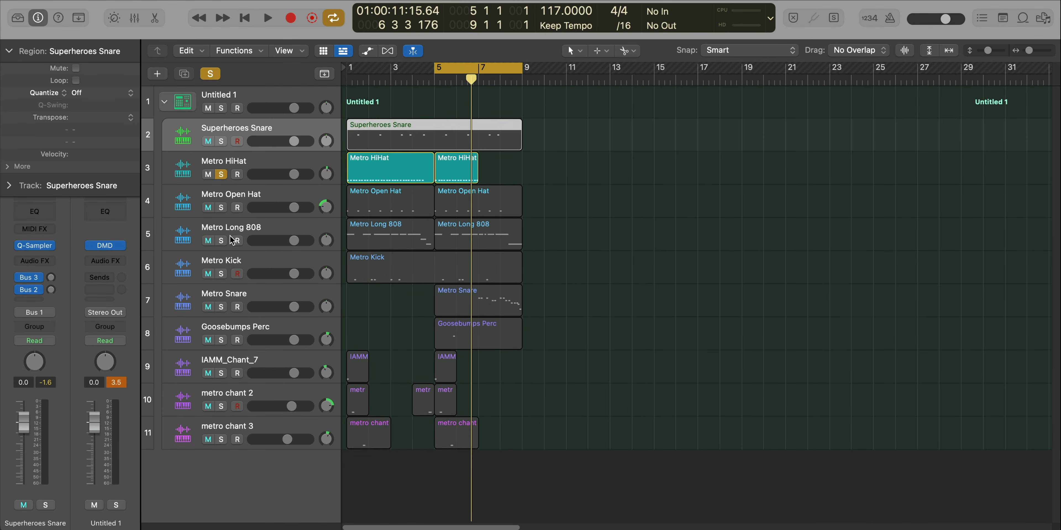
pyautogui.click(221, 241)
pyautogui.click(221, 274)
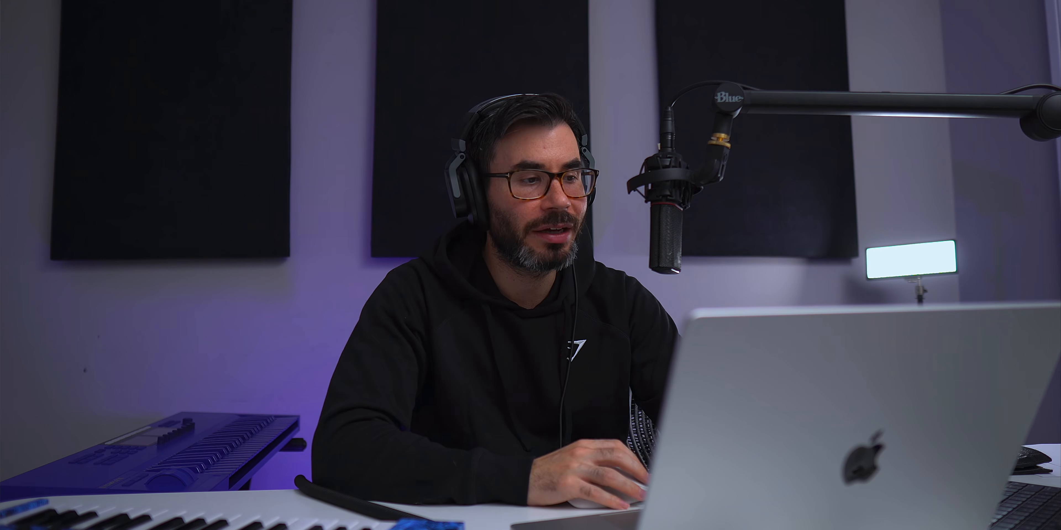
pyautogui.click(220, 240)
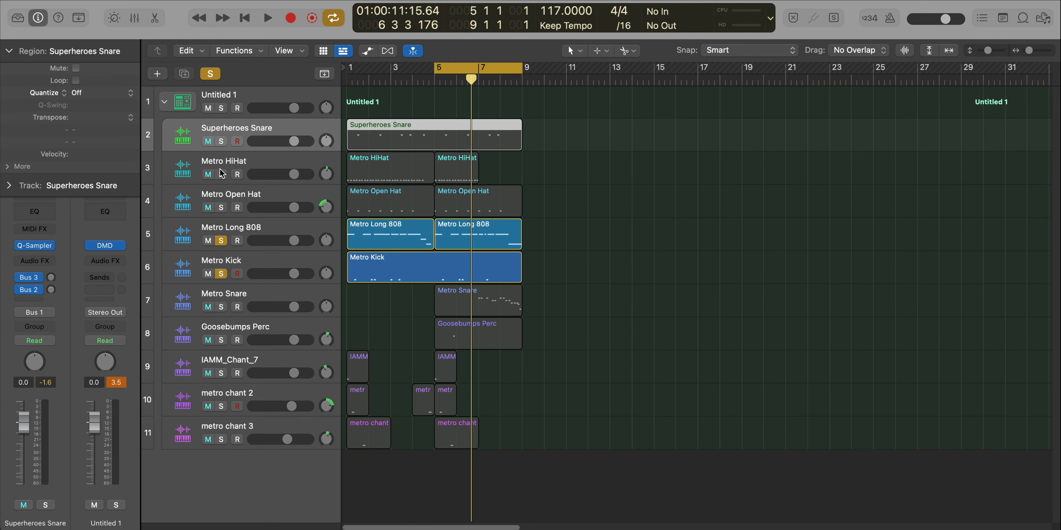
pyautogui.click(221, 175)
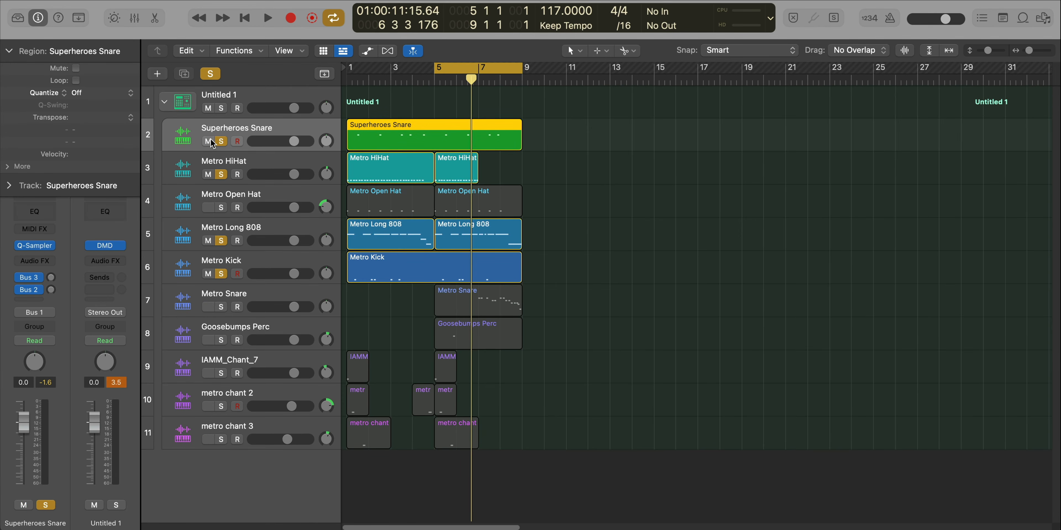
# - Play the four soloed tracks and extend the cycle range back to start at bar 1
pyautogui.press('space')
pyautogui.moveTo(438, 73); pyautogui.dragTo(348, 74)
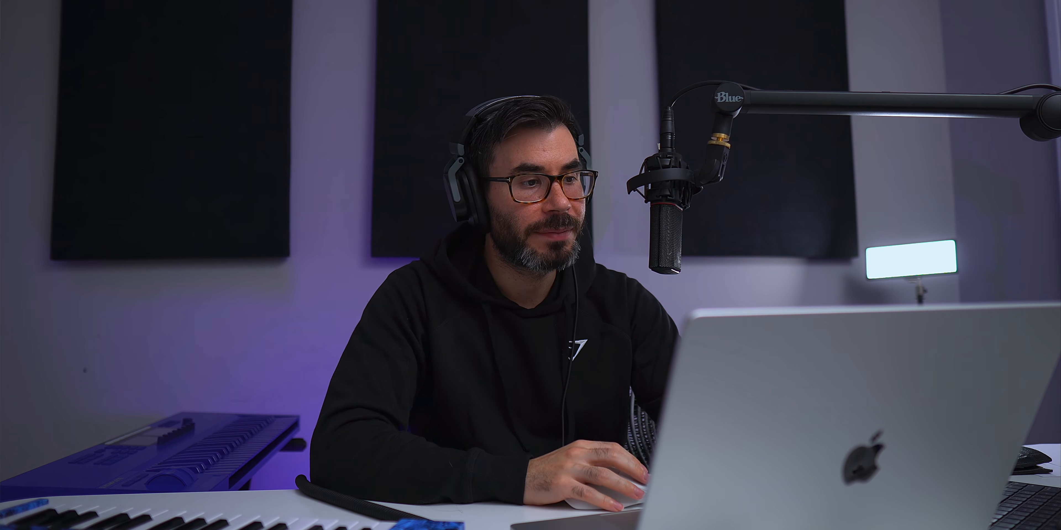
# - Add Metro Open Hat to the soloed tracks and play them from the beginning of the project
pyautogui.click(221, 206)
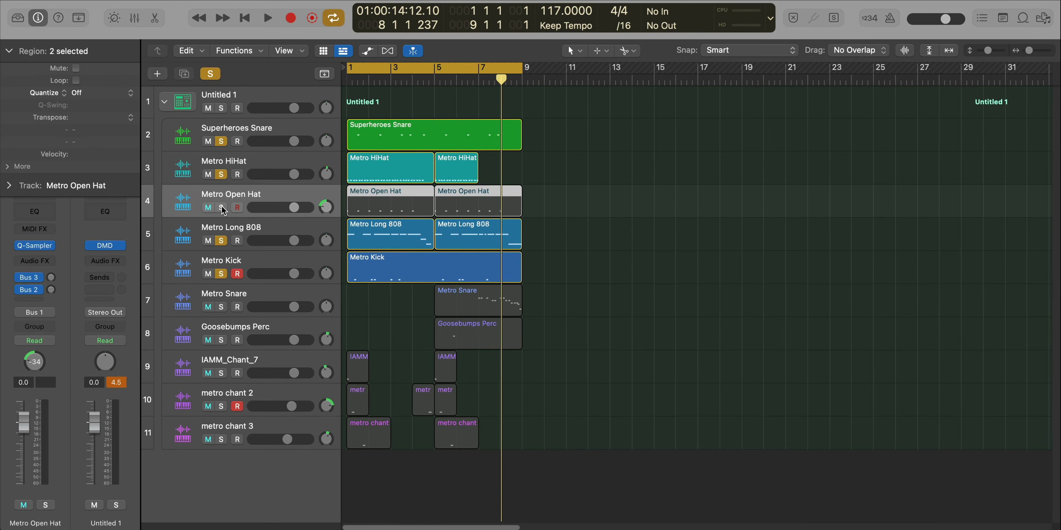
pyautogui.click(221, 207)
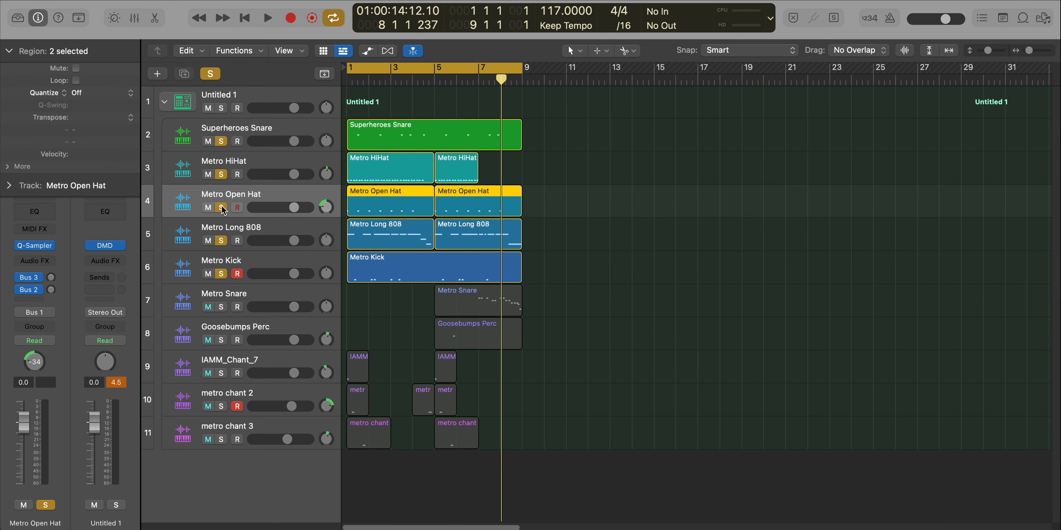
pyautogui.press('Return')
pyautogui.press('space')
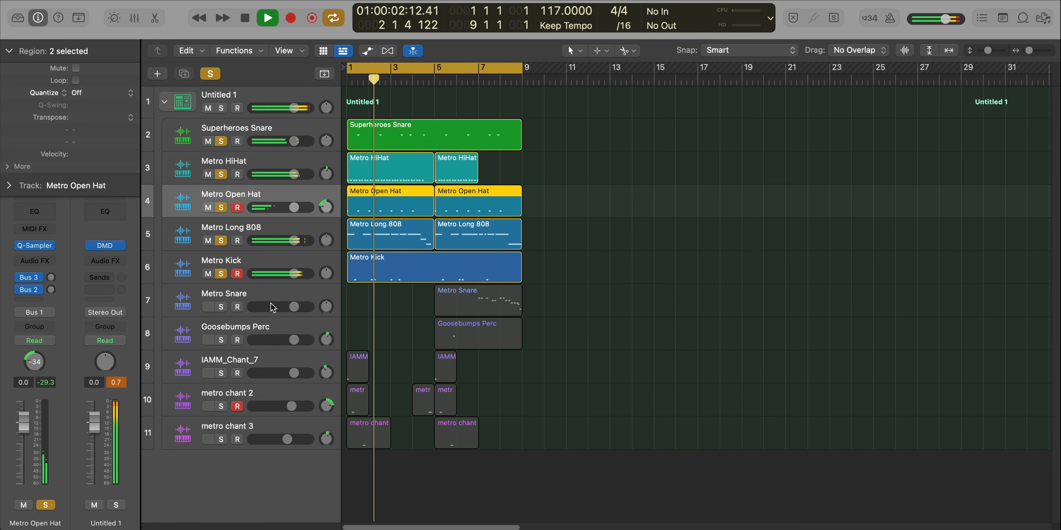
# - Add metro chant 2 to the soloed tracks and play them from the start of the project
pyautogui.click(255, 360)
pyautogui.press('space')
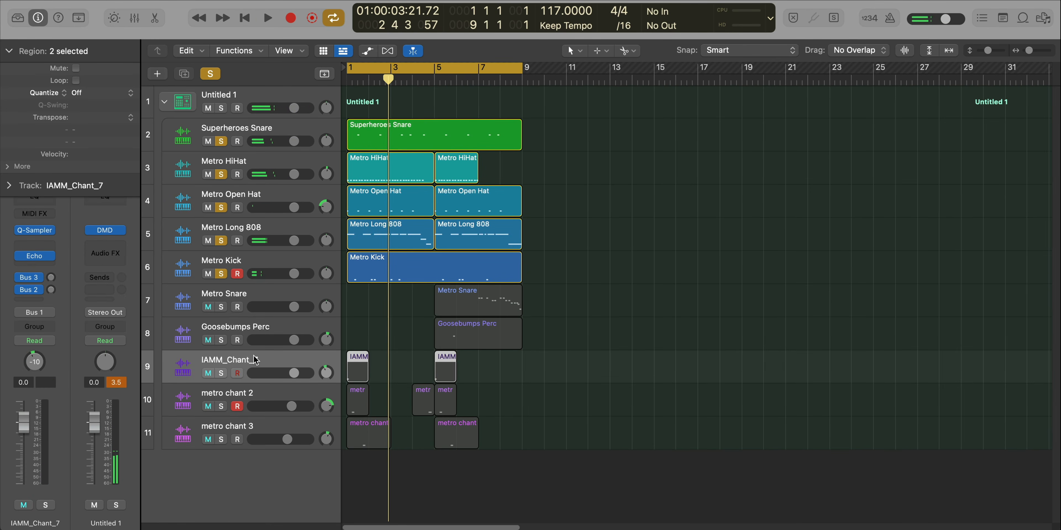
pyautogui.click(246, 395)
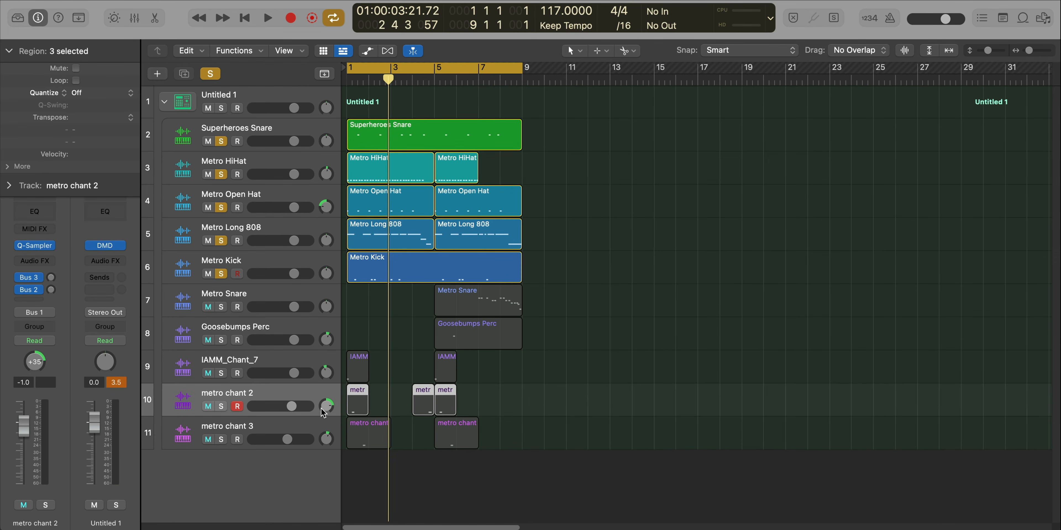
pyautogui.click(221, 407)
pyautogui.press('space')
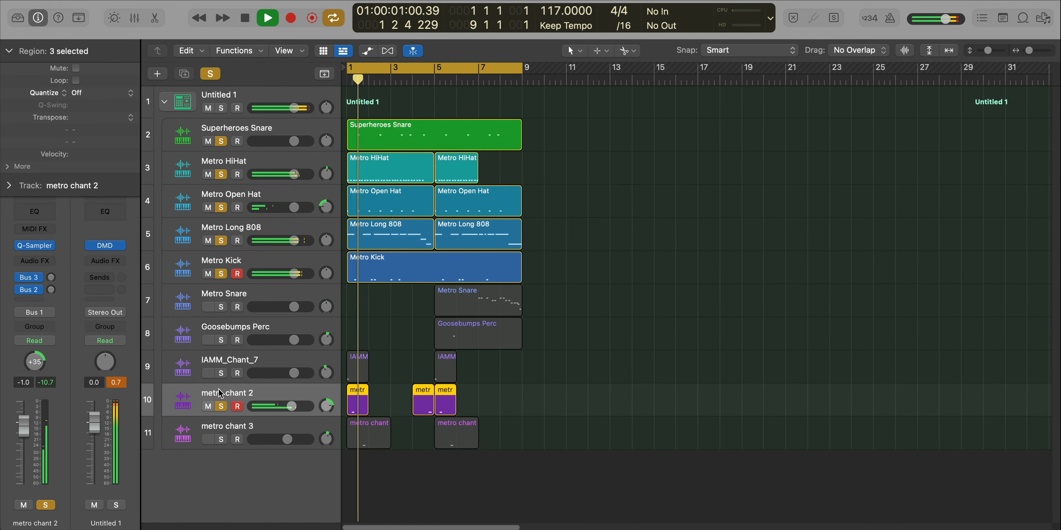
# - Add metro chant 3, IAMM_Chant_7 and Goosebumps Perc to the soloed tracks during playback and listen into bar 5
pyautogui.click(221, 440)
pyautogui.press('space')
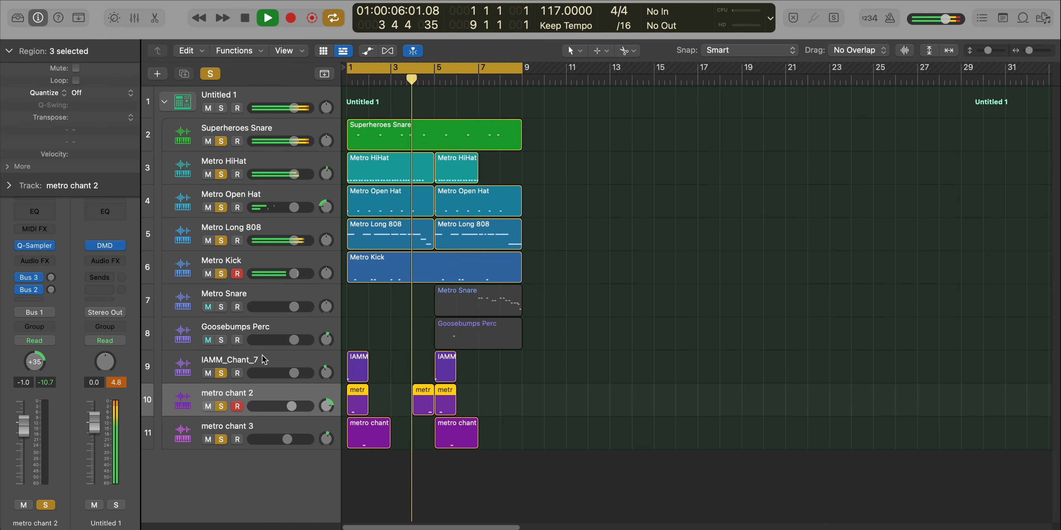
pyautogui.click(221, 340)
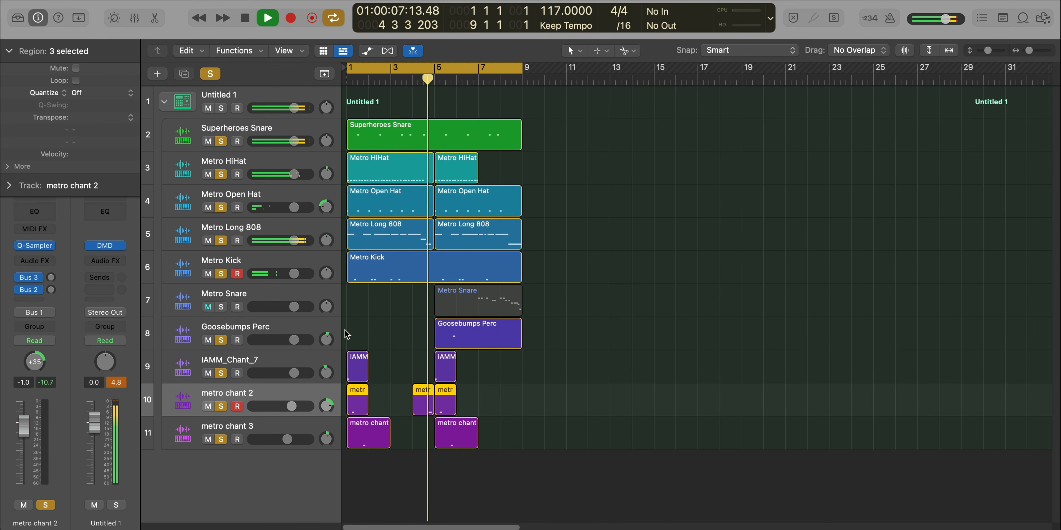
pyautogui.click(309, 329)
pyautogui.click(310, 168)
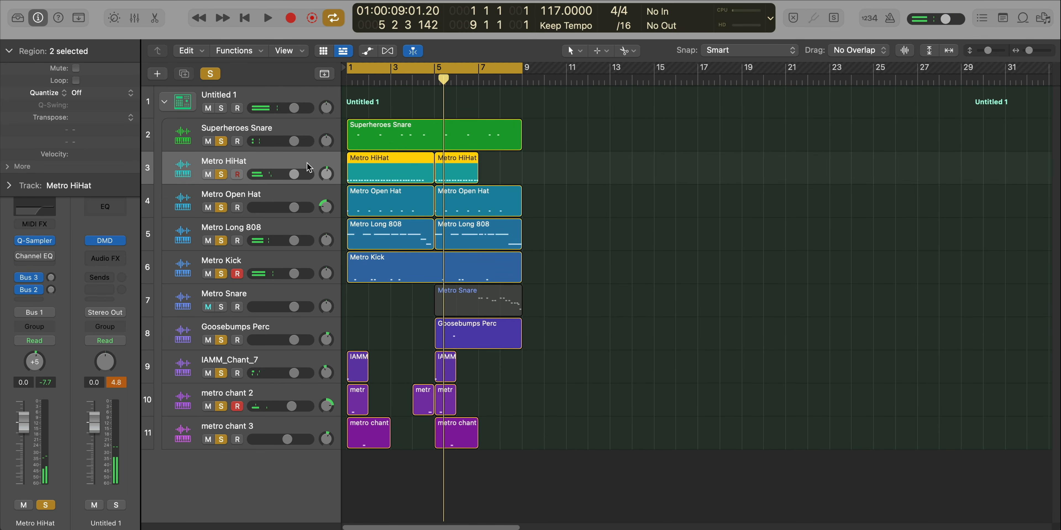
# - Solo only the Metro Snare track with the cycle over its region from bar 5 to 9, and examine its Chorus settings
pyautogui.click(481, 303)
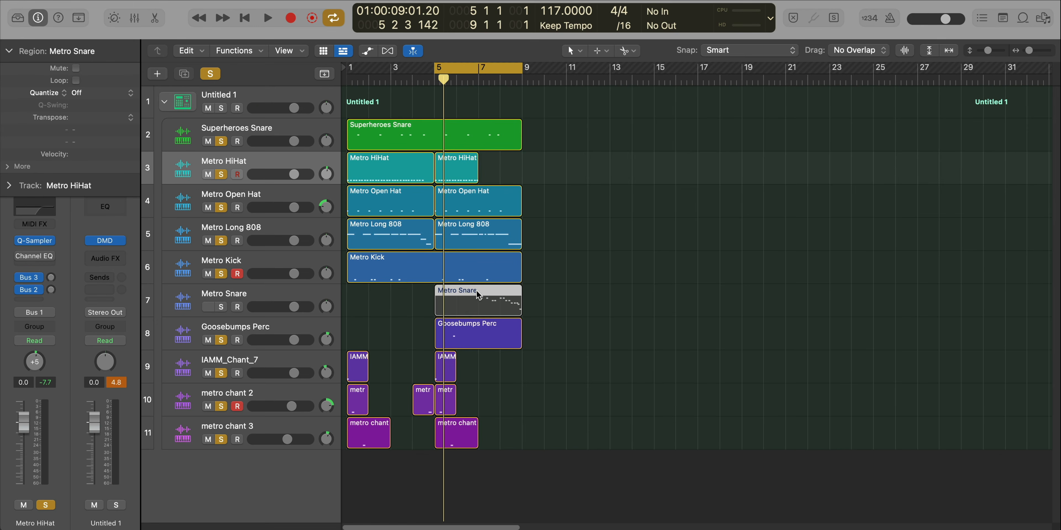
pyautogui.keyDown('alt'); pyautogui.click(222, 308); pyautogui.keyUp('alt')
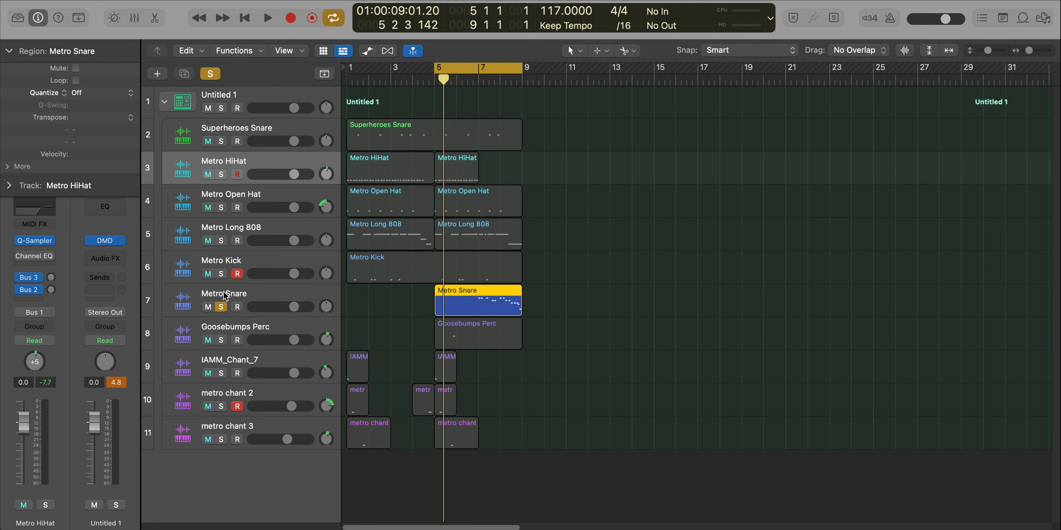
pyautogui.click(37, 258)
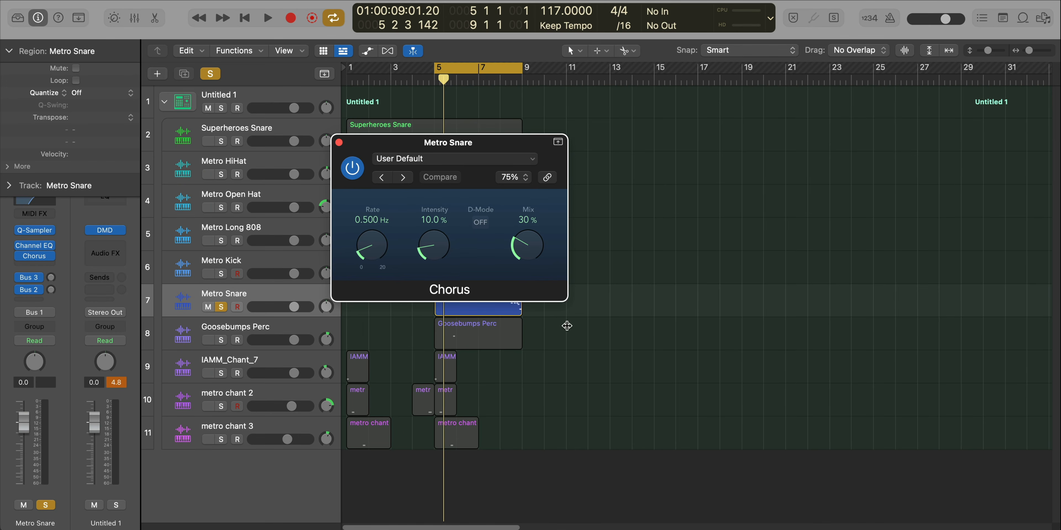
pyautogui.click(340, 143)
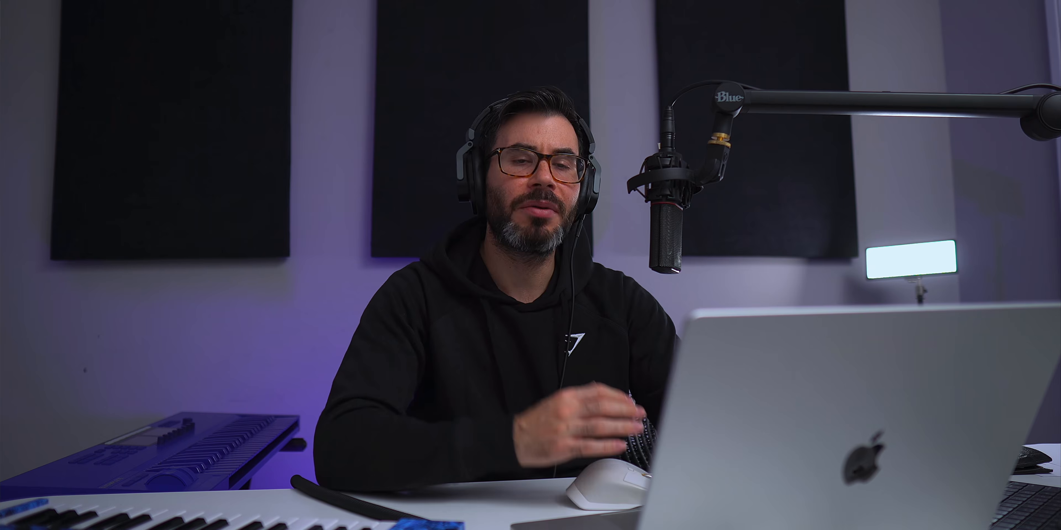